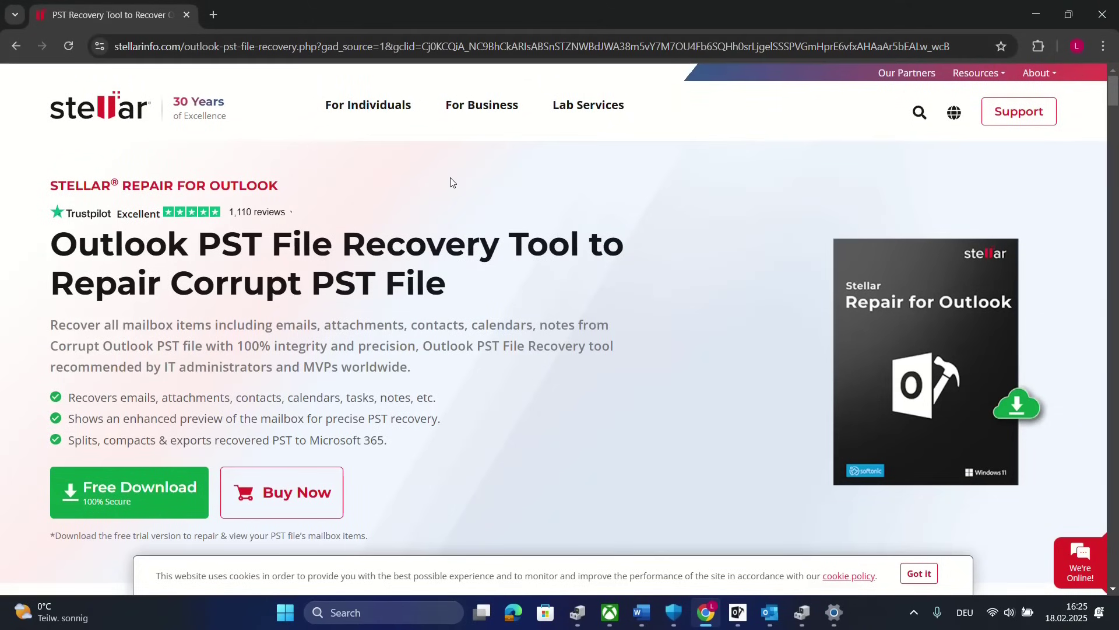
{"action": "scroll", "coordinate": [453, 184], "scroll_direction": "down", "scroll_amount": 2}
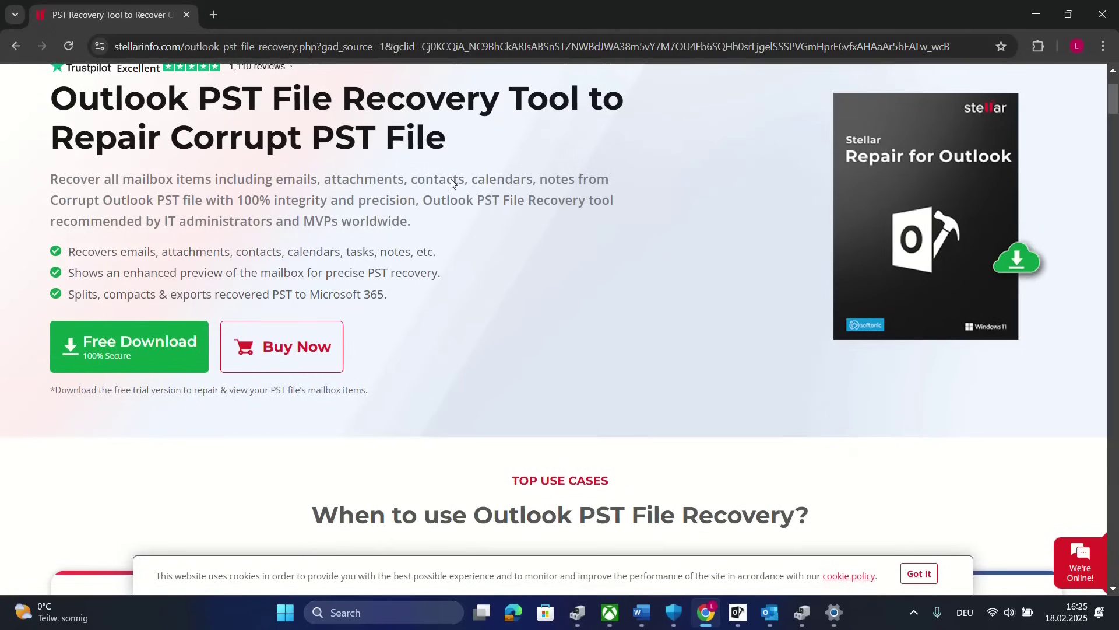
{"action": "scroll", "coordinate": [448, 187], "scroll_direction": "up", "scroll_amount": 1}
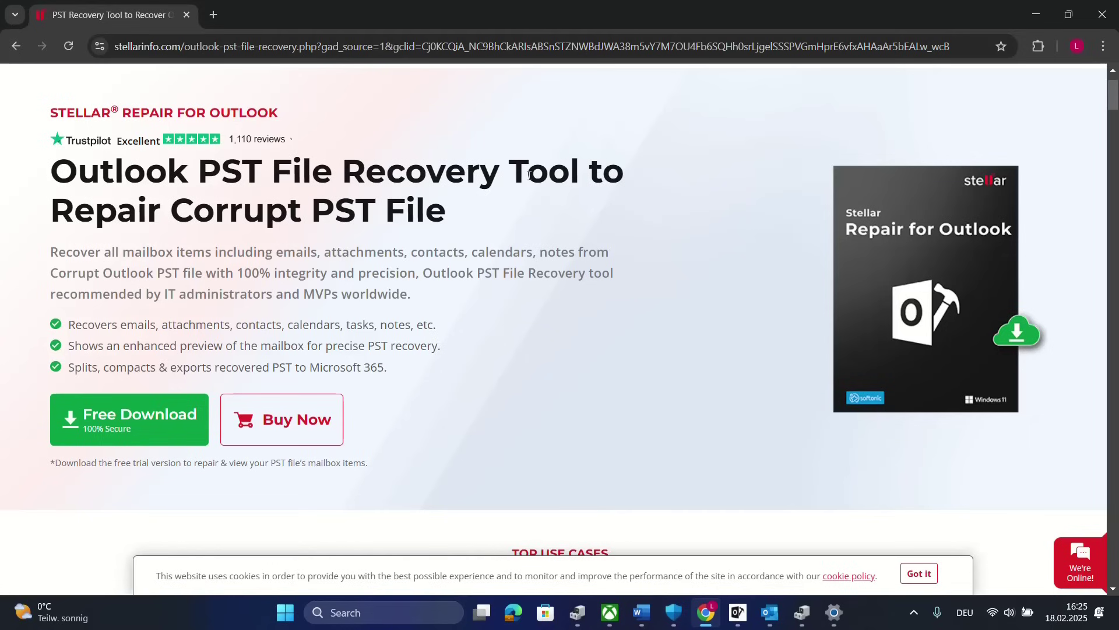
{"action": "scroll", "coordinate": [220, 207], "scroll_direction": "down", "scroll_amount": 1}
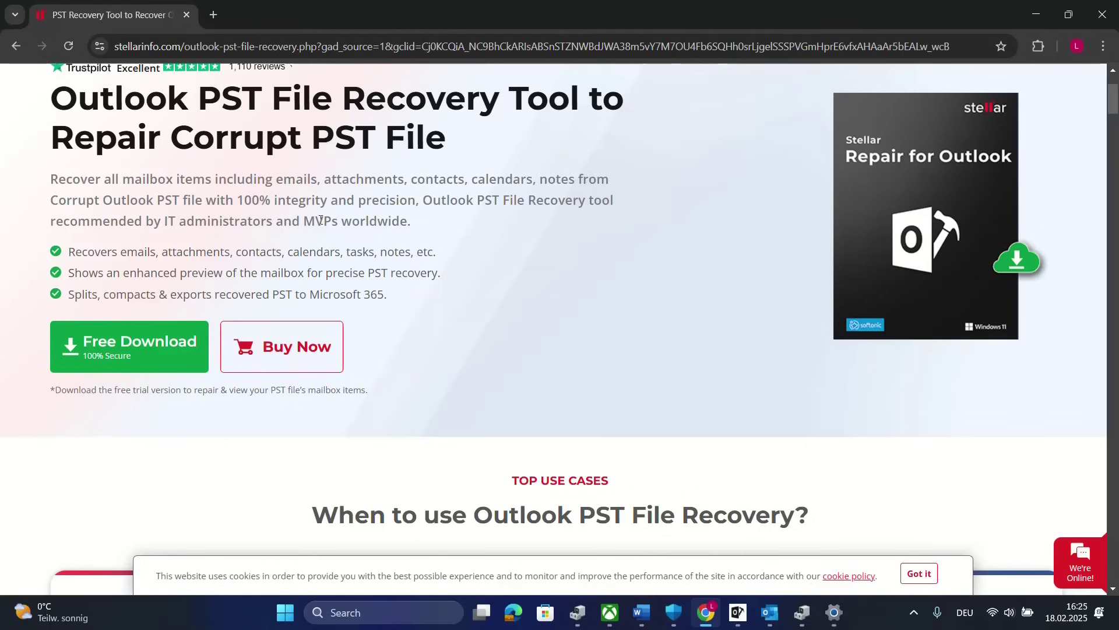
{"action": "scroll", "coordinate": [505, 236], "scroll_direction": "down", "scroll_amount": 4}
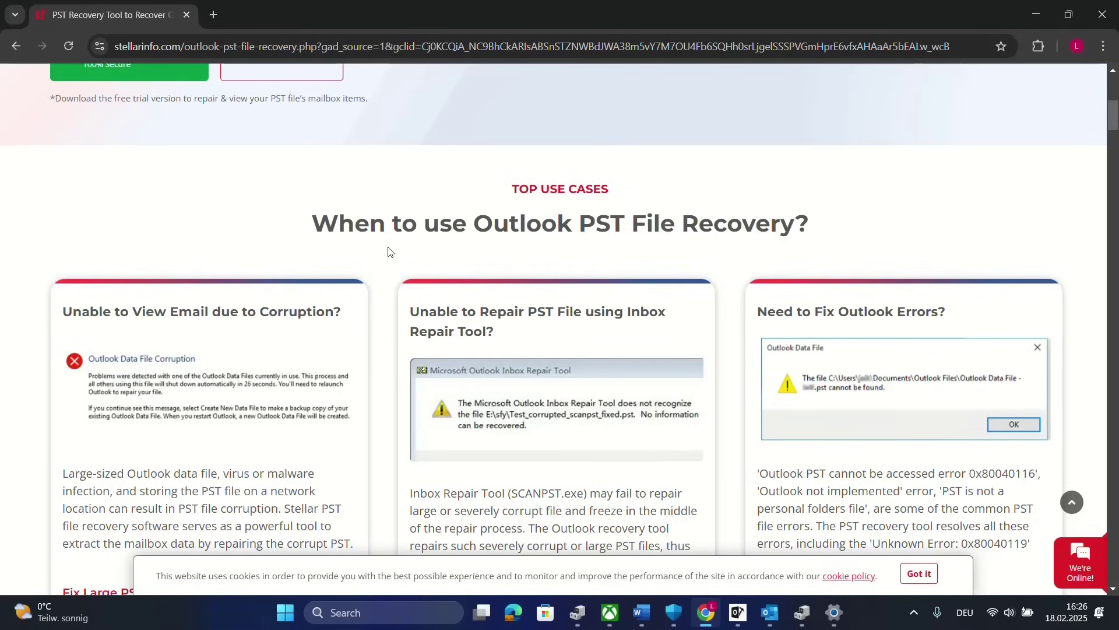
{"action": "scroll", "coordinate": [597, 254], "scroll_direction": "down", "scroll_amount": 2}
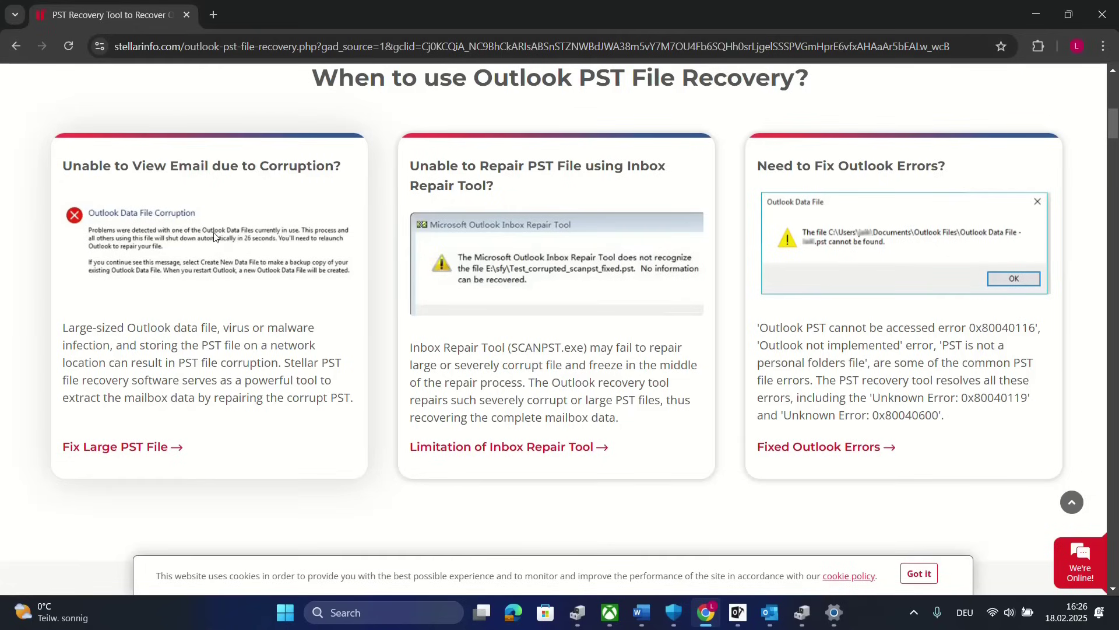
{"action": "scroll", "coordinate": [370, 299], "scroll_direction": "down", "scroll_amount": 9}
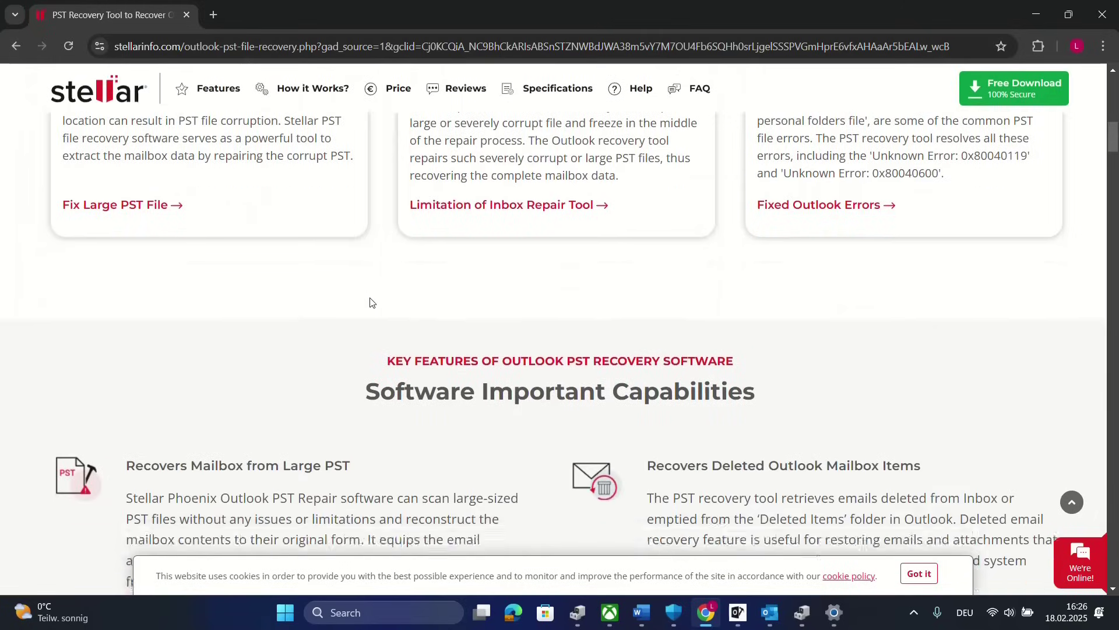
{"action": "scroll", "coordinate": [369, 299], "scroll_direction": "up", "scroll_amount": 15}
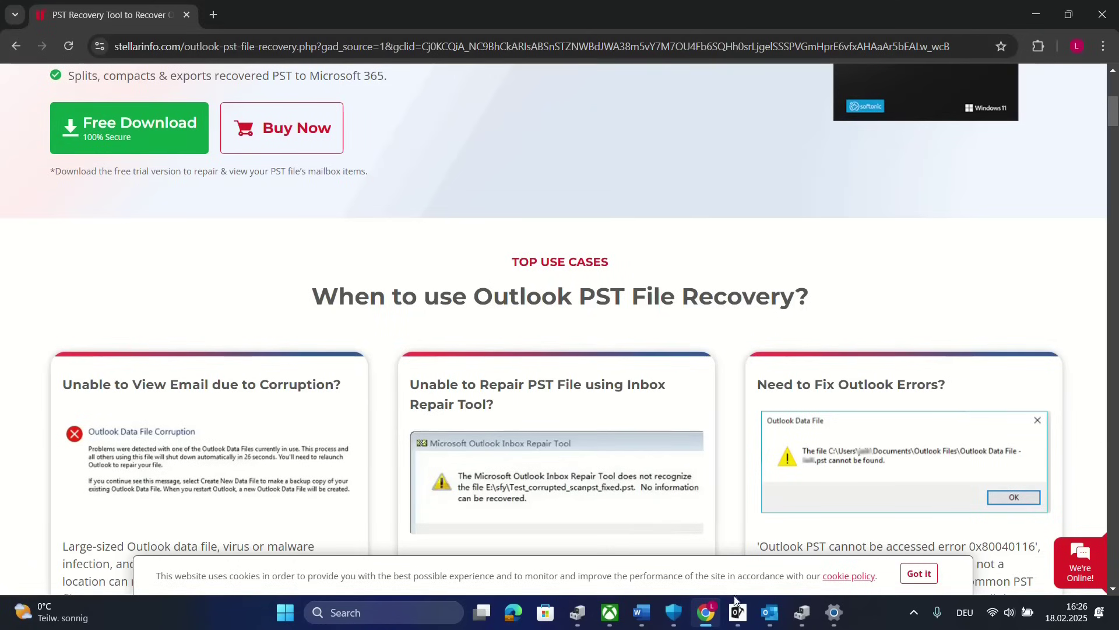
Step: Switch to the Stellar Repair for Outlook window from the taskbar
{"action": "left_click", "coordinate": [737, 613]}
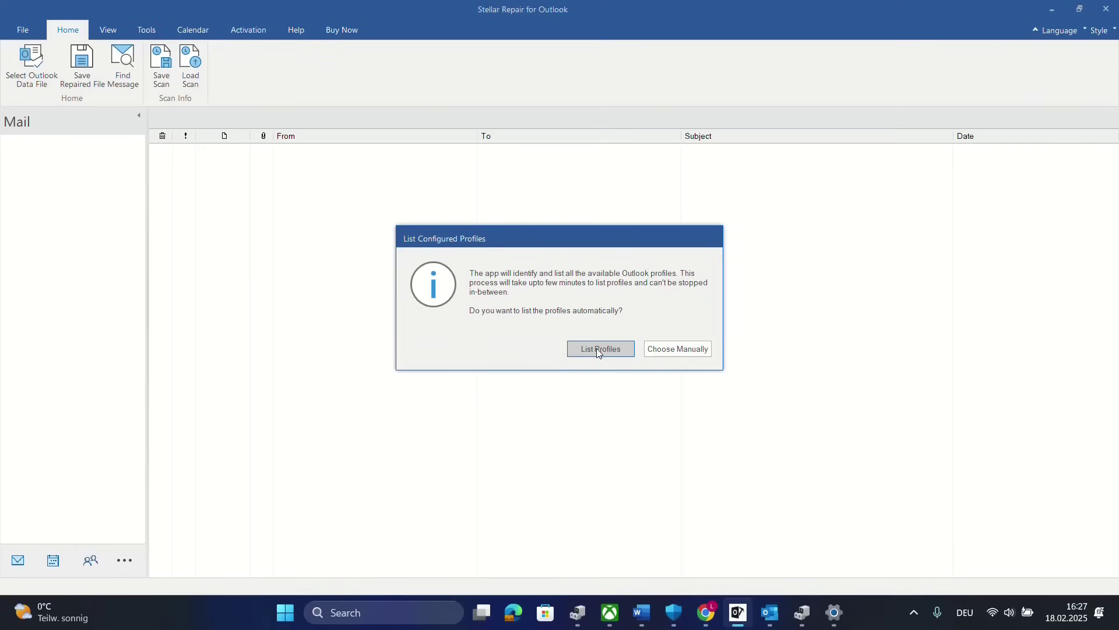
Step: Choose the data file manually and select learntech.pst from D:\YT\outlook repair
{"action": "left_click", "coordinate": [673, 350]}
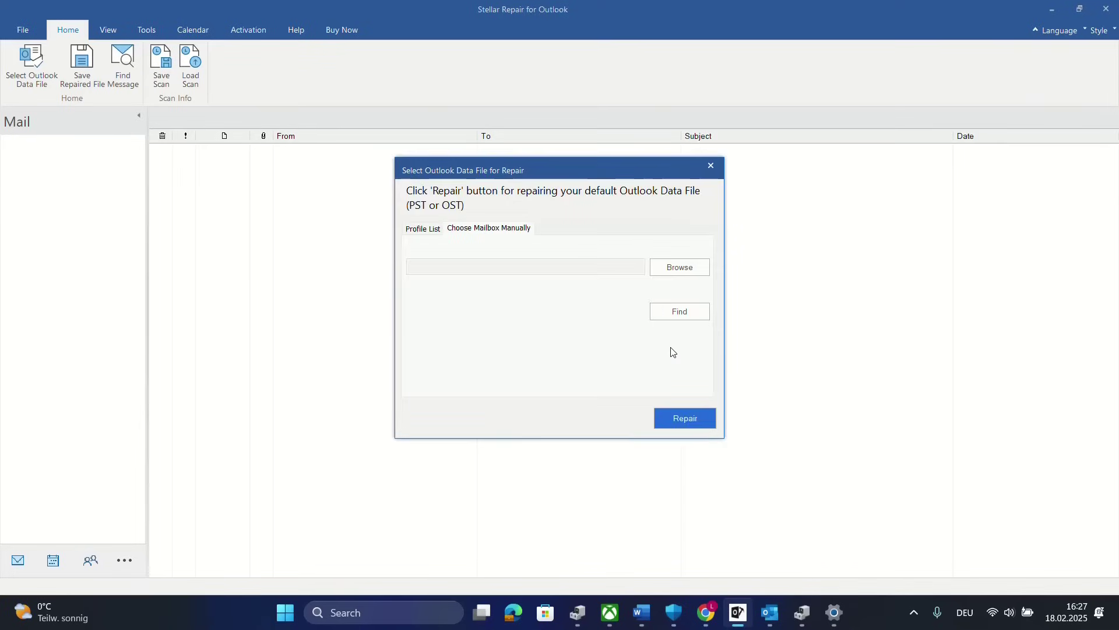
{"action": "left_click", "coordinate": [686, 265]}
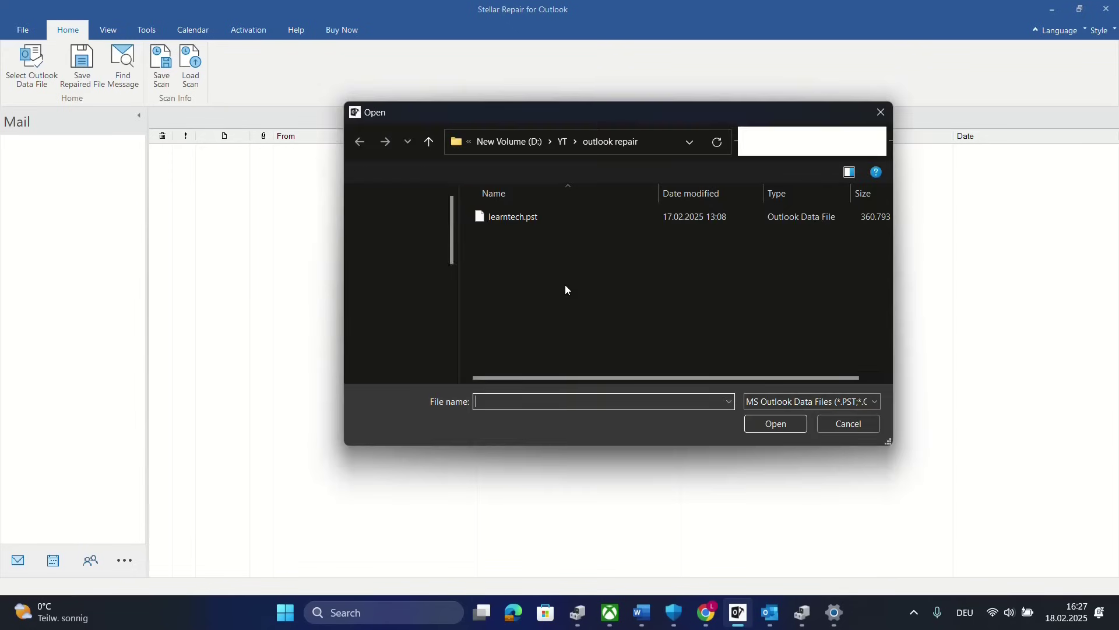
{"action": "left_click", "coordinate": [509, 220]}
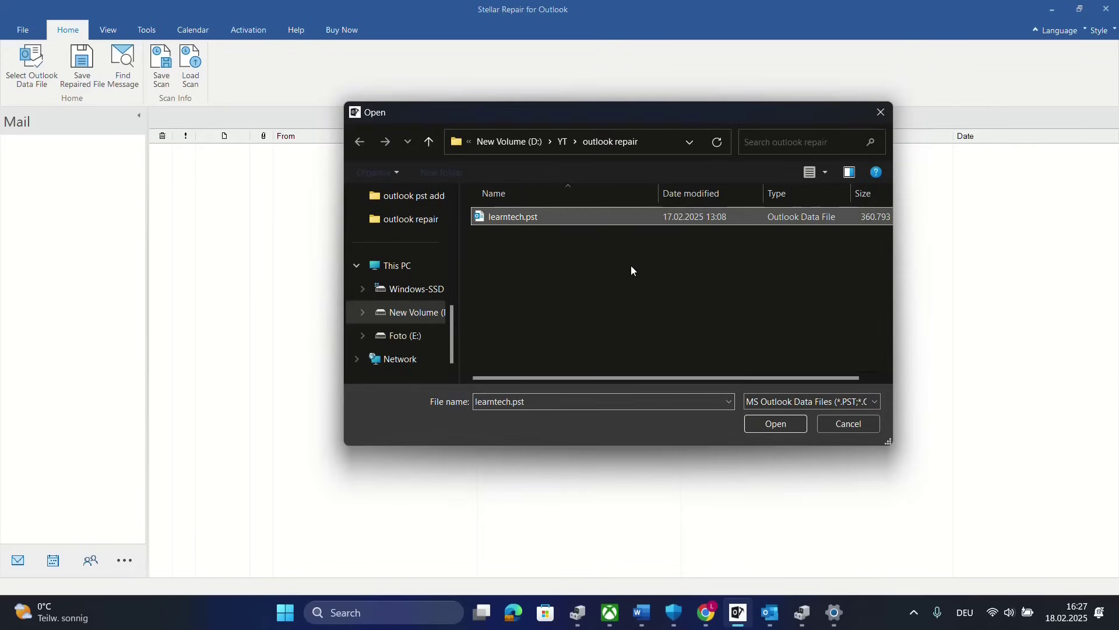
{"action": "left_click", "coordinate": [764, 425]}
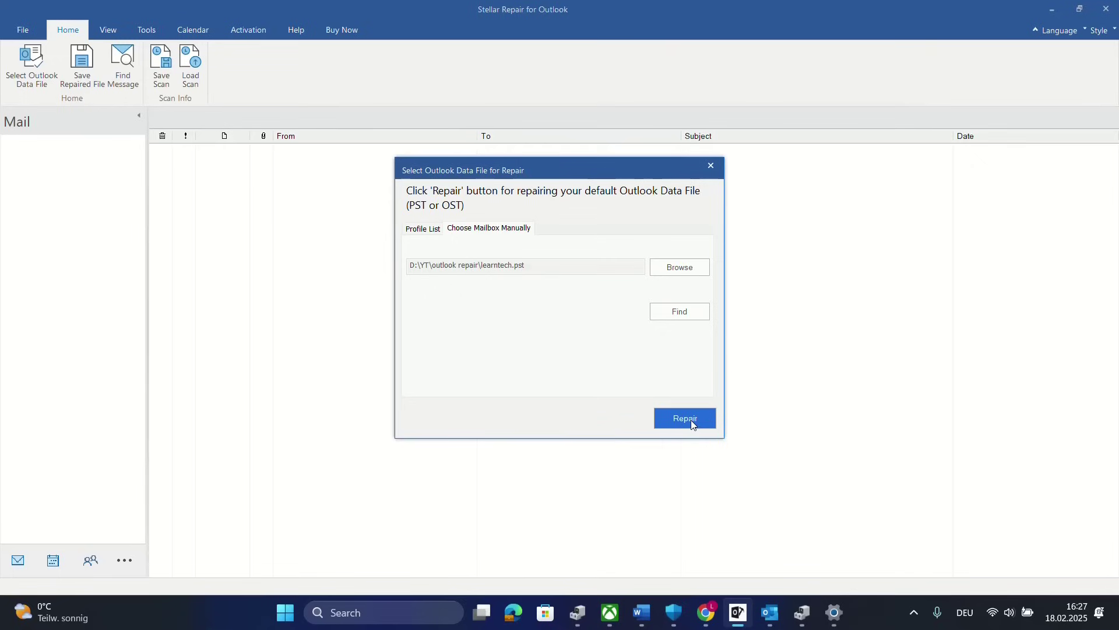
Step: Repair learntech.pst until the 17522 recovered mail items are listed
{"action": "left_click", "coordinate": [686, 418]}
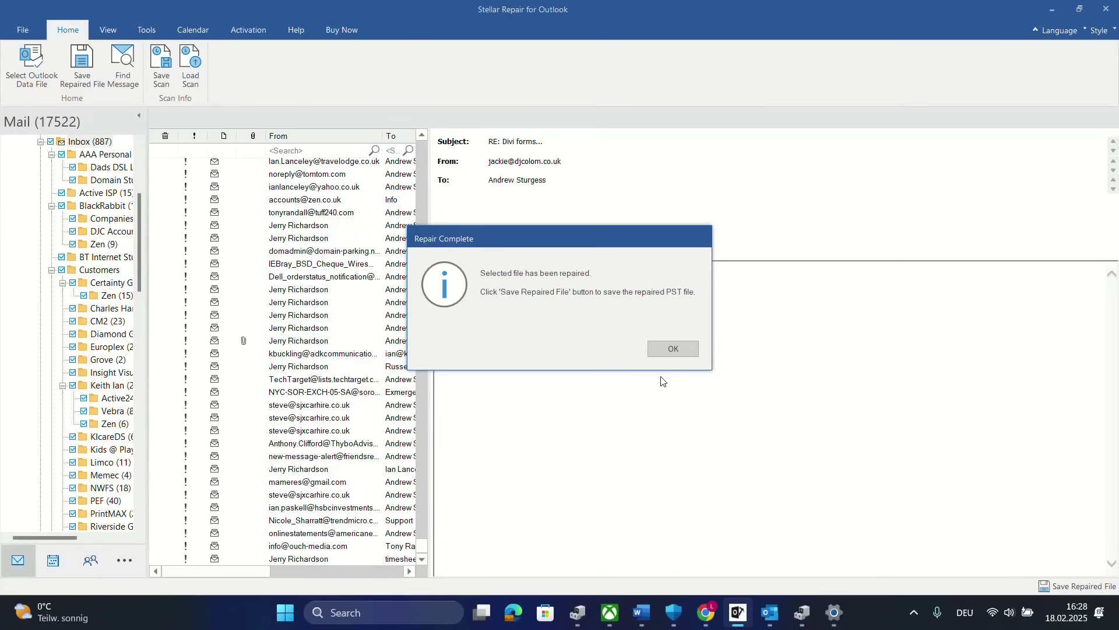
Step: Dismiss the repair-complete message and preview the recovered Contacts, Deleted Items and calendar
{"action": "left_click", "coordinate": [685, 349]}
{"action": "scroll", "coordinate": [53, 328], "scroll_direction": "up", "scroll_amount": 5}
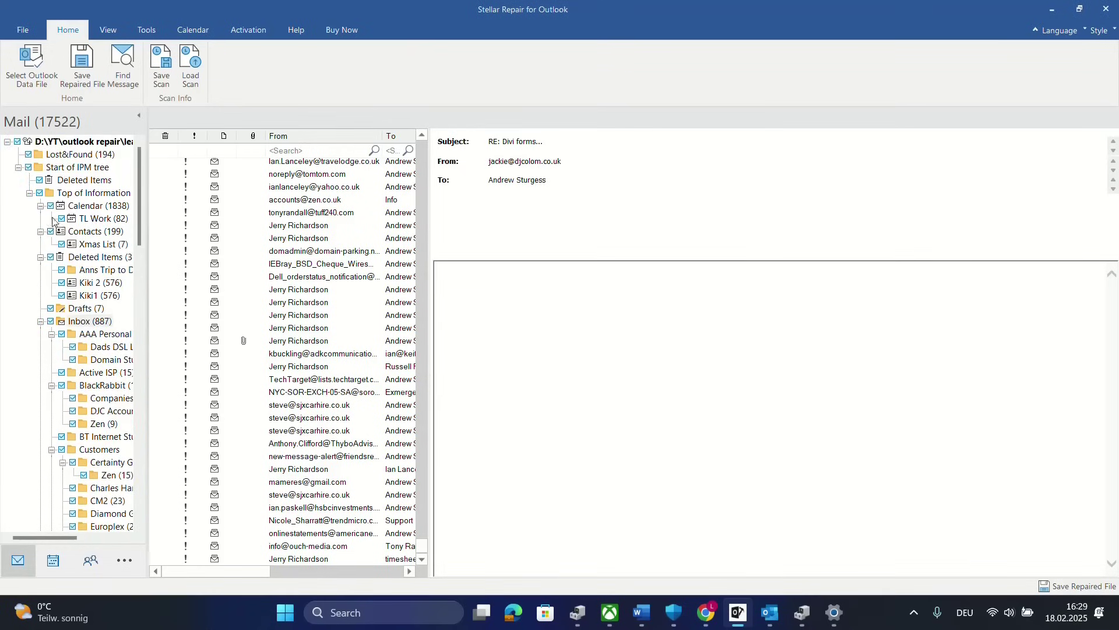
{"action": "left_click", "coordinate": [93, 232]}
{"action": "left_click", "coordinate": [97, 256]}
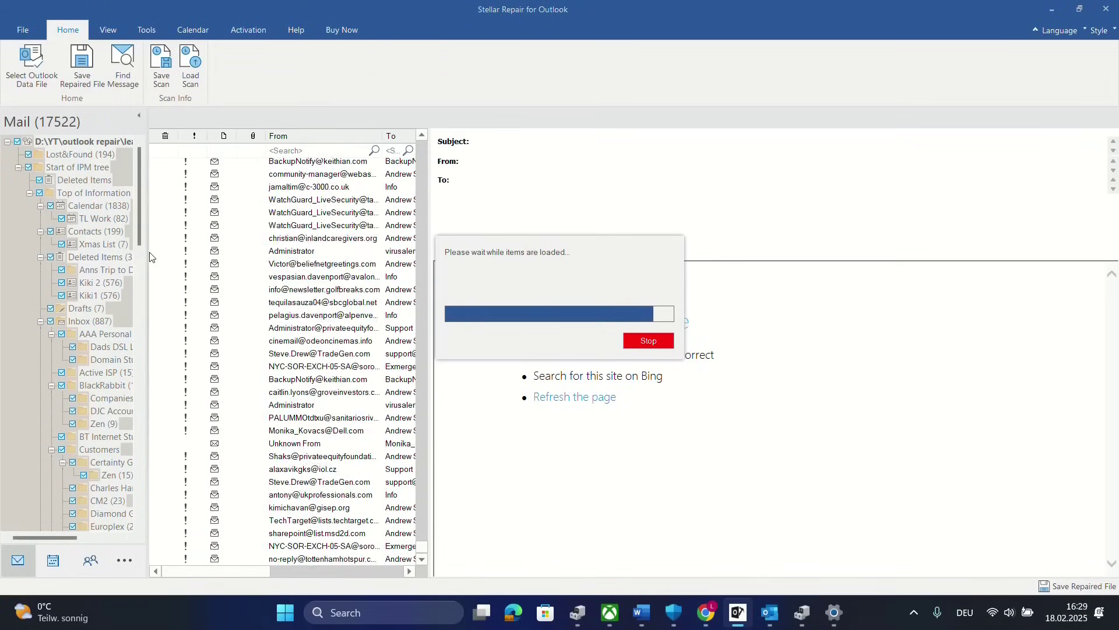
{"action": "left_click", "coordinate": [53, 560]}
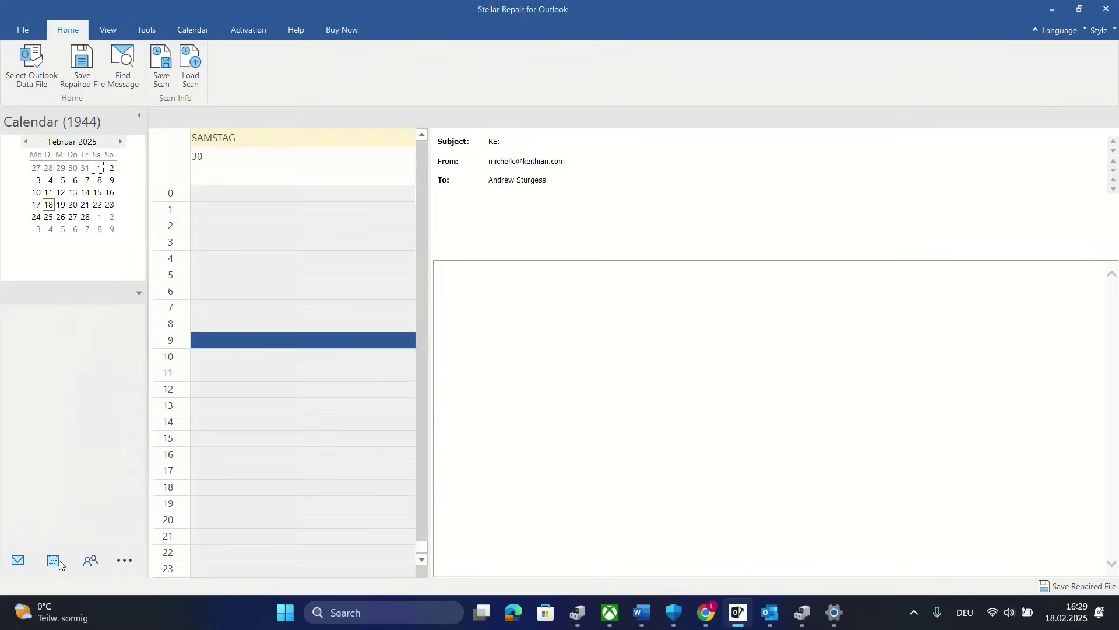
{"action": "left_click", "coordinate": [26, 561]}
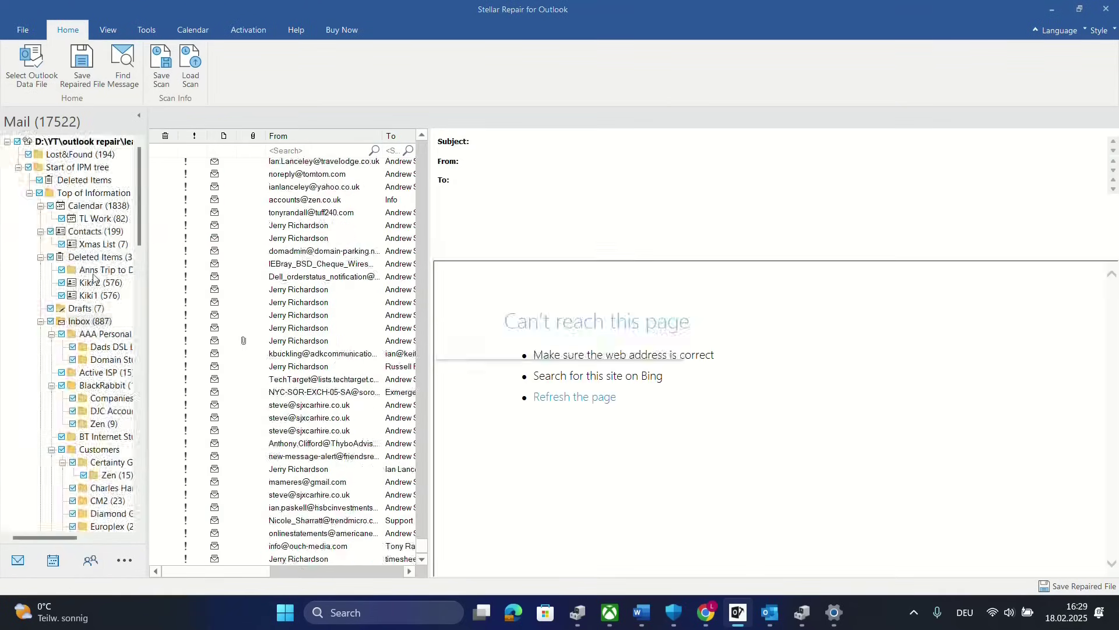
Step: Preview the WStore and Vandeness folders, then select Start of IPM tree
{"action": "scroll", "coordinate": [130, 390], "scroll_direction": "down", "scroll_amount": 15}
{"action": "scroll", "coordinate": [130, 391], "scroll_direction": "down", "scroll_amount": 10}
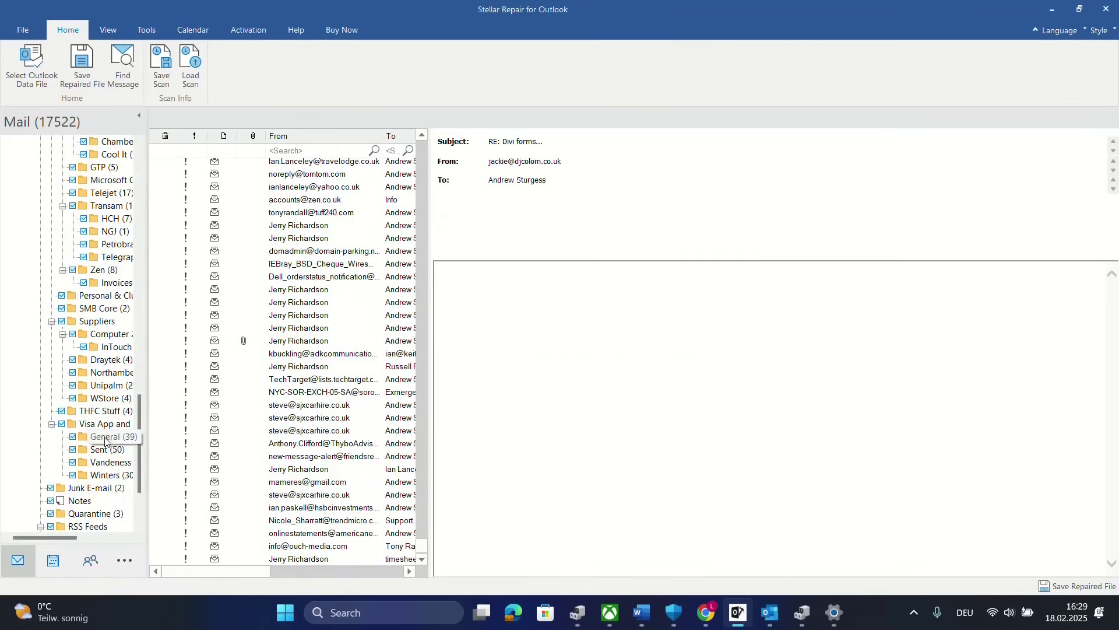
{"action": "left_click", "coordinate": [109, 401]}
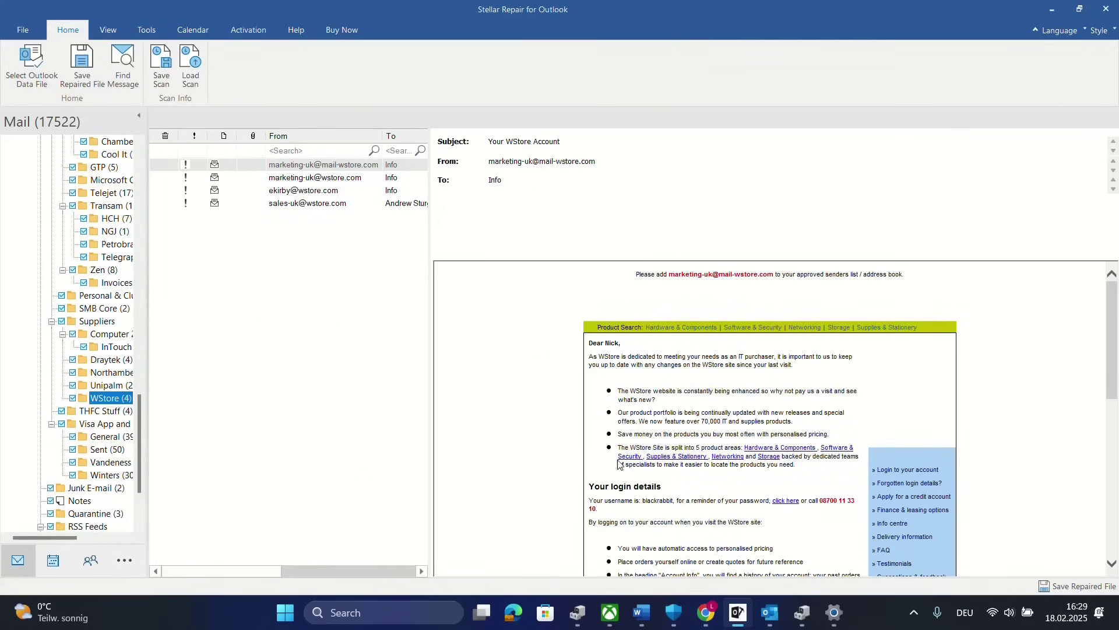
{"action": "scroll", "coordinate": [607, 455], "scroll_direction": "down", "scroll_amount": 10}
{"action": "left_click", "coordinate": [106, 462]}
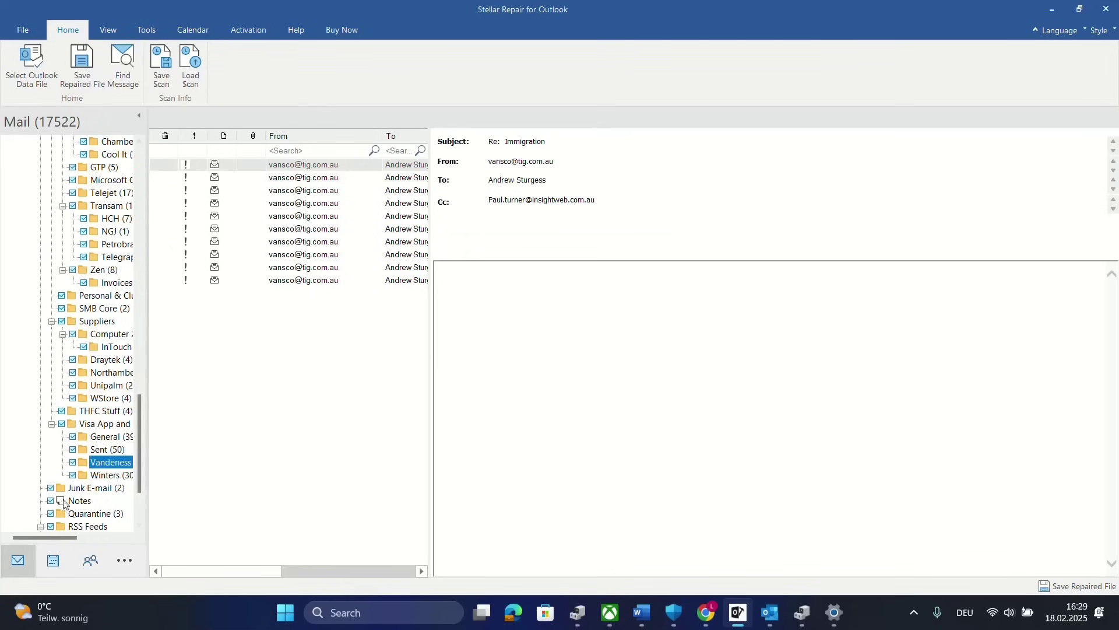
{"action": "scroll", "coordinate": [64, 504], "scroll_direction": "up", "scroll_amount": 15}
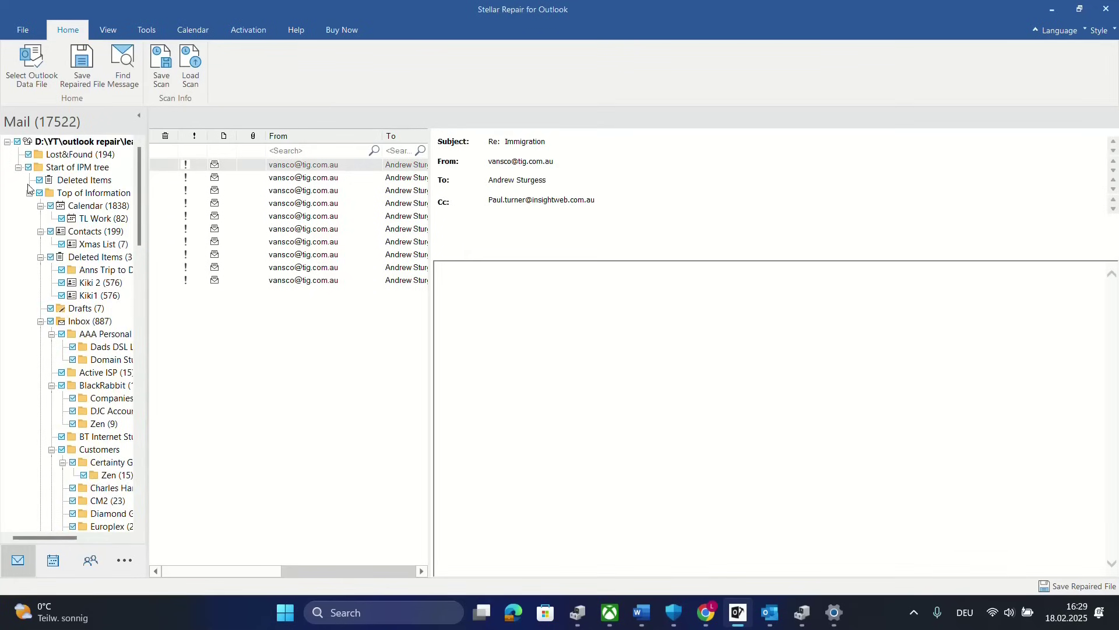
{"action": "left_click", "coordinate": [18, 167]}
{"action": "left_click", "coordinate": [19, 168]}
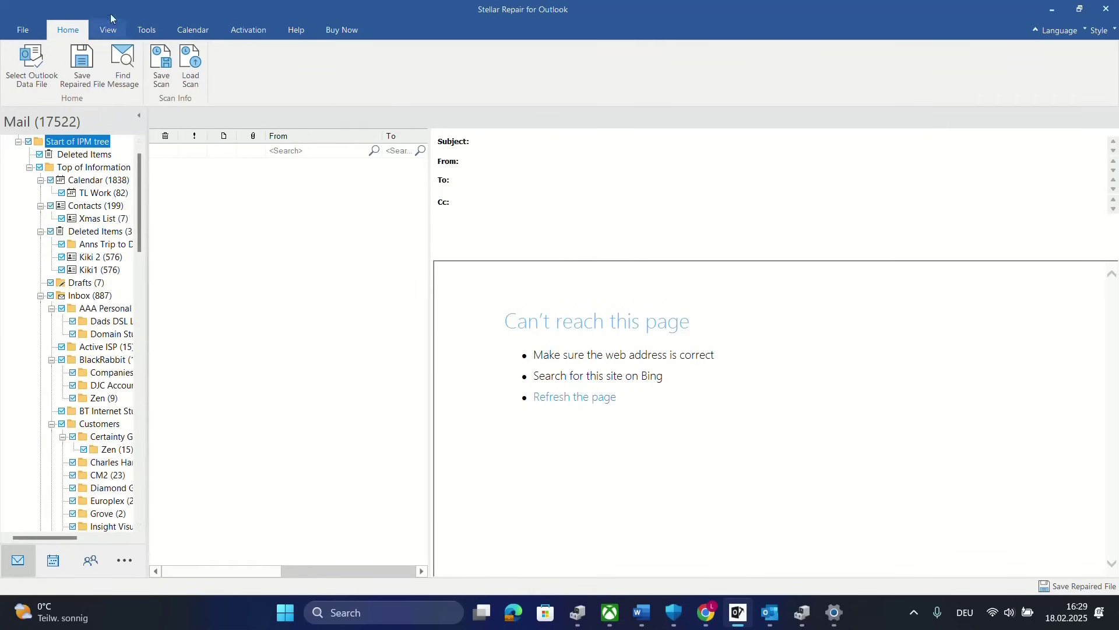
{"action": "left_click", "coordinate": [116, 30]}
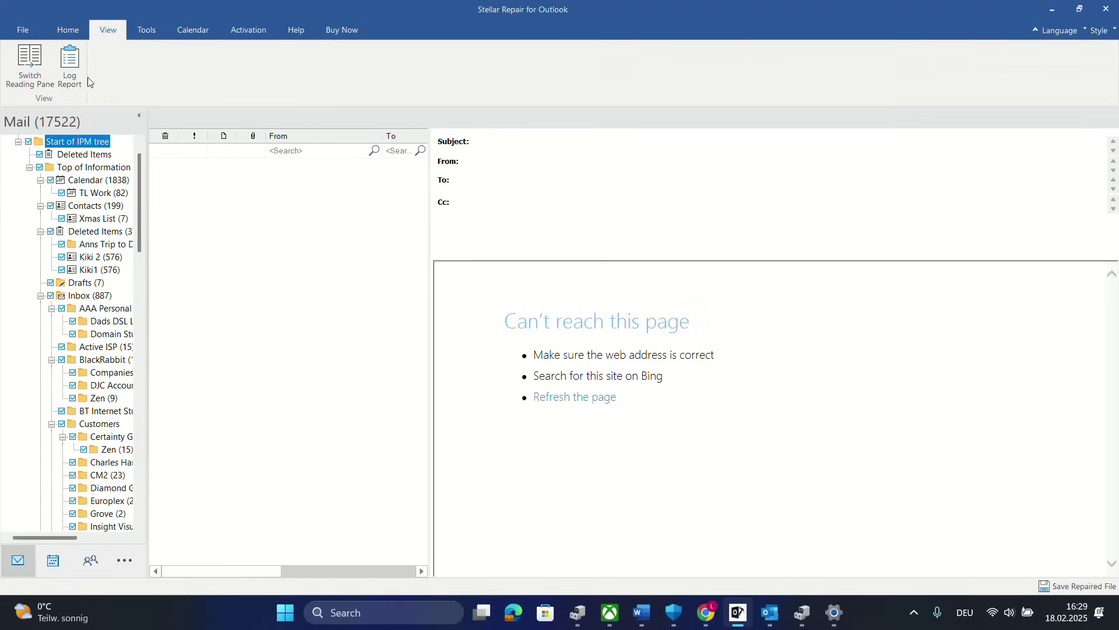
{"action": "left_click", "coordinate": [32, 67]}
{"action": "left_click", "coordinate": [144, 33]}
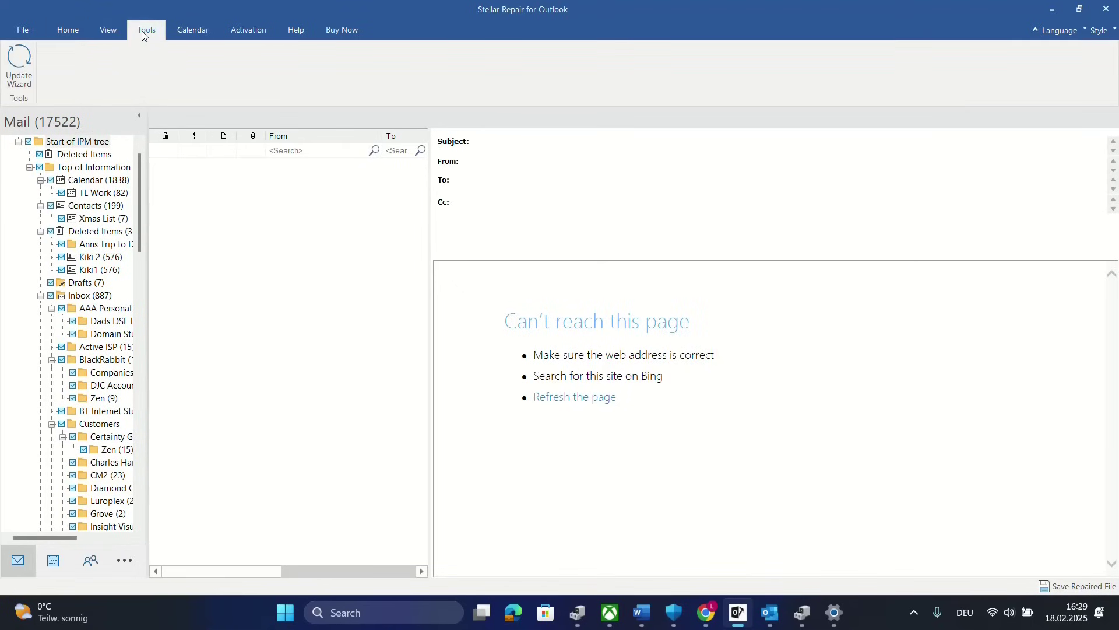
{"action": "left_click", "coordinate": [265, 31]}
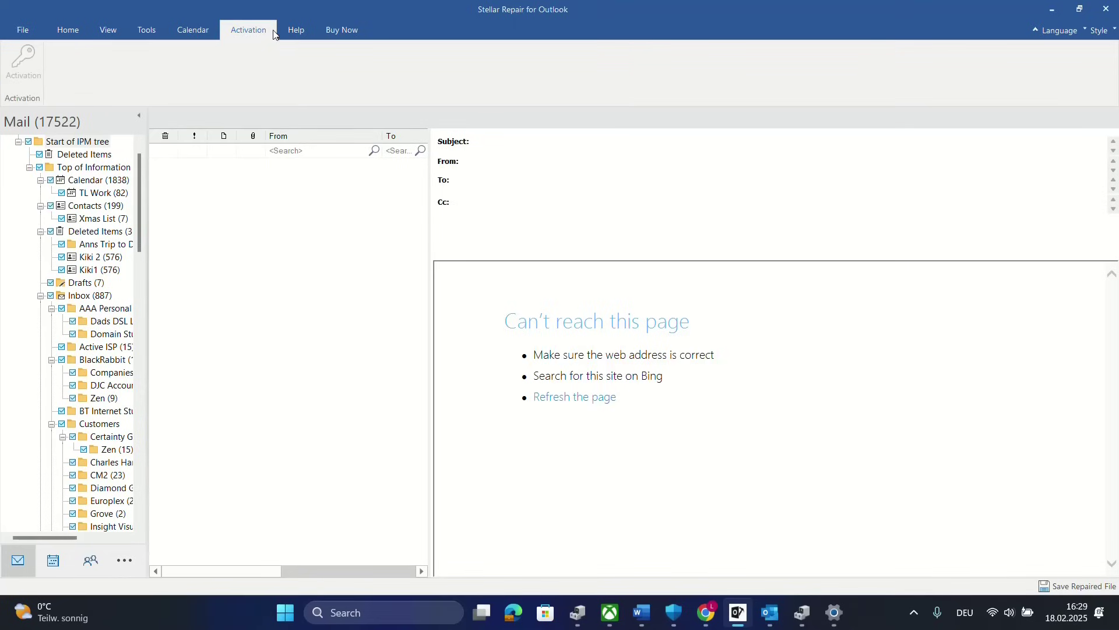
{"action": "left_click", "coordinate": [68, 30]}
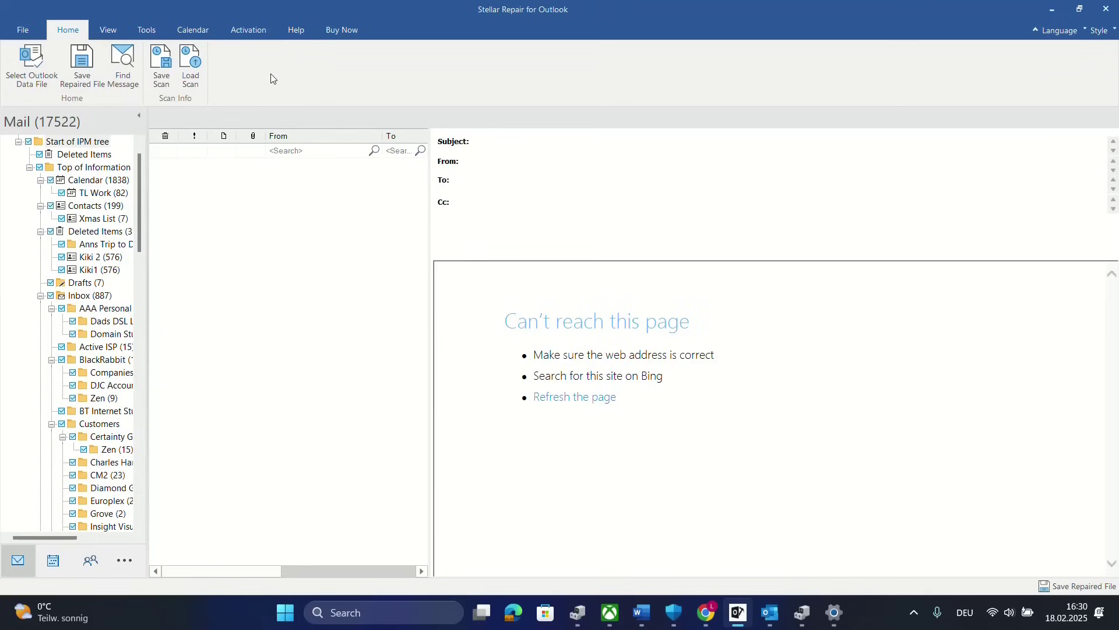
Step: Preview Dads DSL Line and Domain Stuff mails, then start saving and close Microsoft Outlook
{"action": "left_click", "coordinate": [105, 320]}
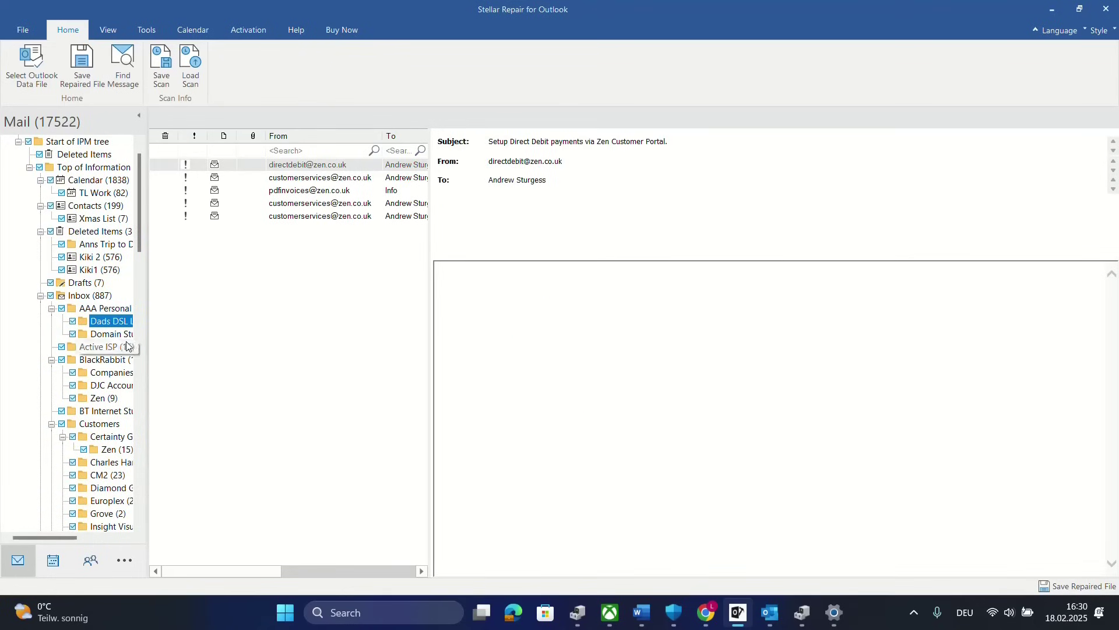
{"action": "left_click", "coordinate": [118, 336]}
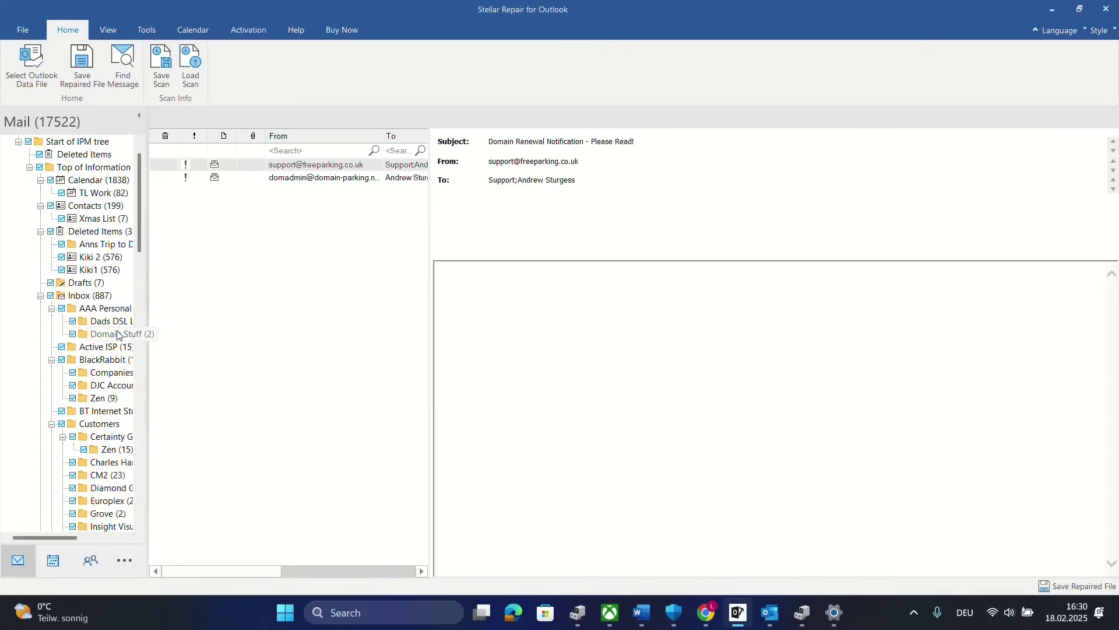
{"action": "left_click", "coordinate": [88, 82]}
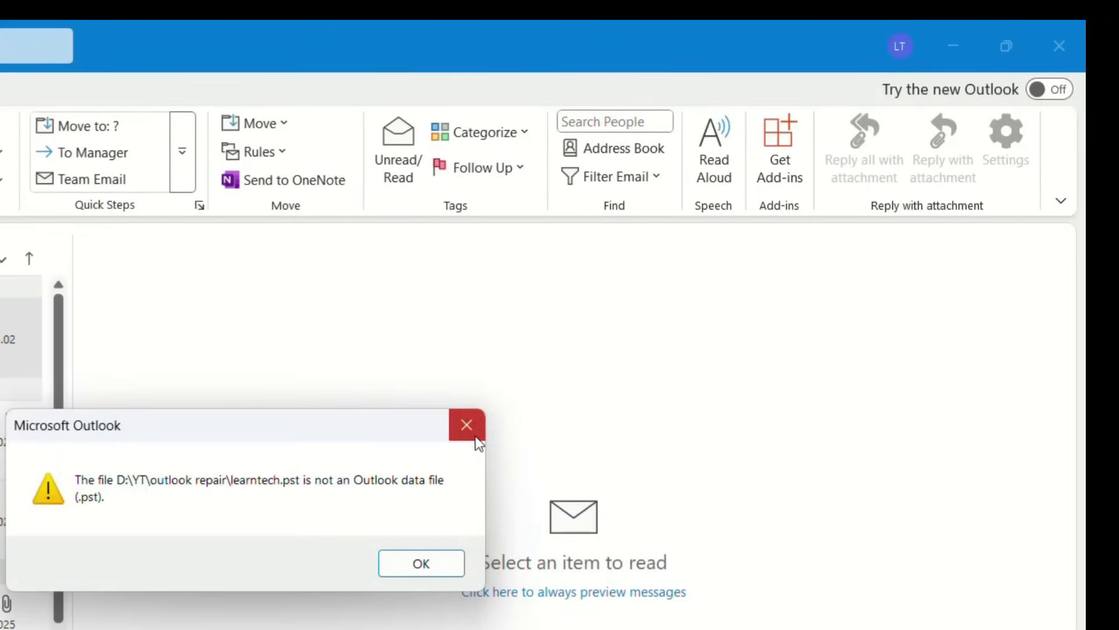
{"action": "left_click", "coordinate": [470, 432]}
{"action": "left_click", "coordinate": [1059, 46]}
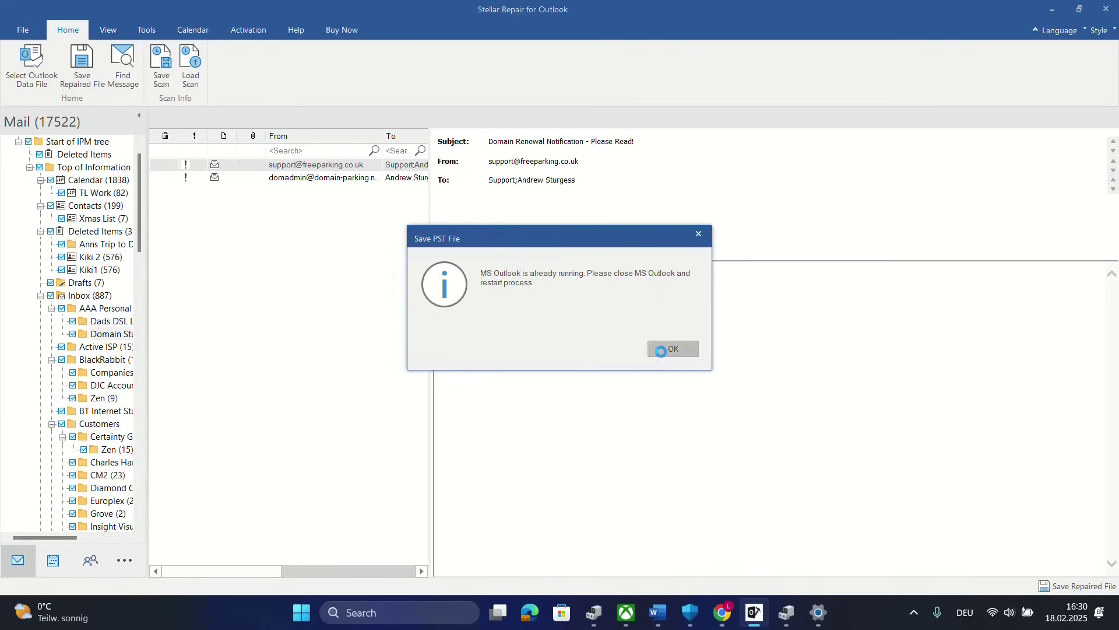
Step: Choose to save the repaired mailbox as a PST file and continue to the destination settings
{"action": "left_click", "coordinate": [394, 548]}
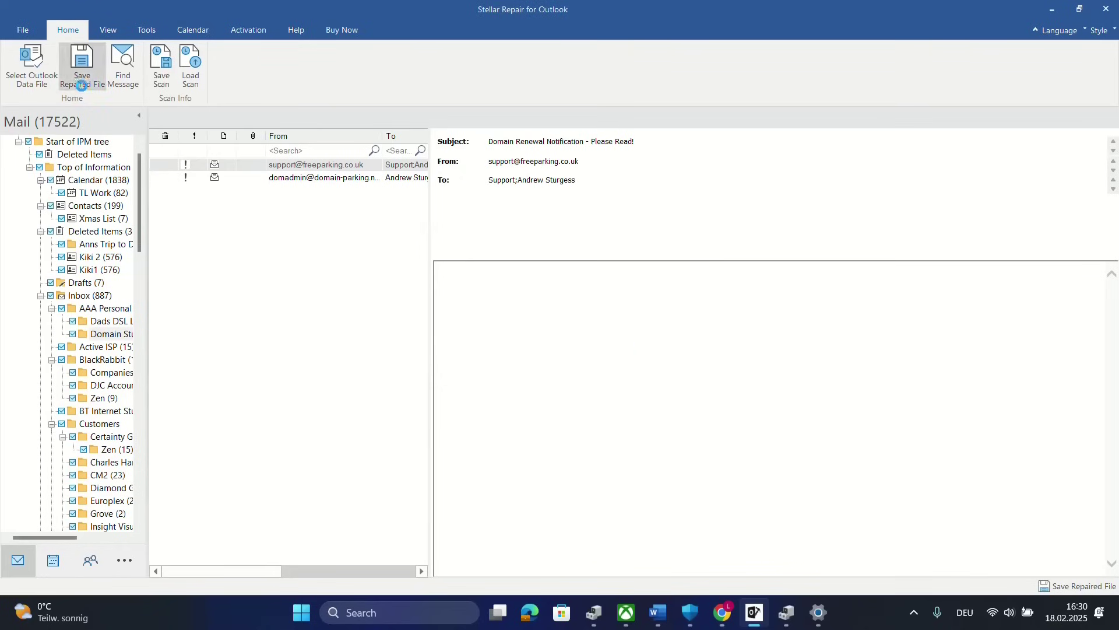
{"action": "left_click", "coordinate": [82, 68]}
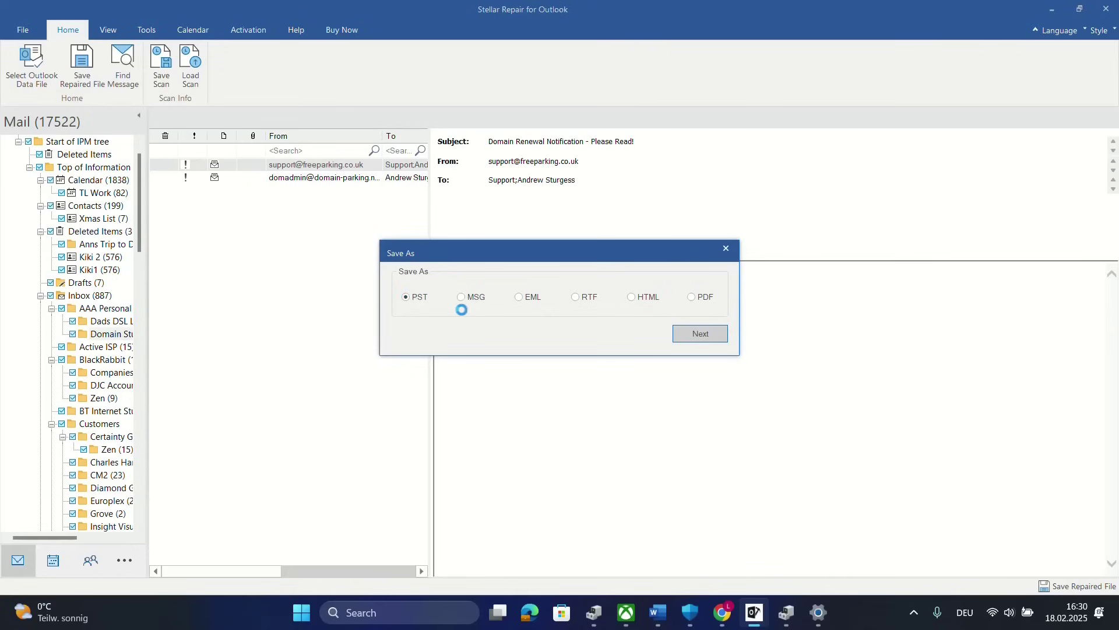
{"action": "left_click", "coordinate": [693, 330]}
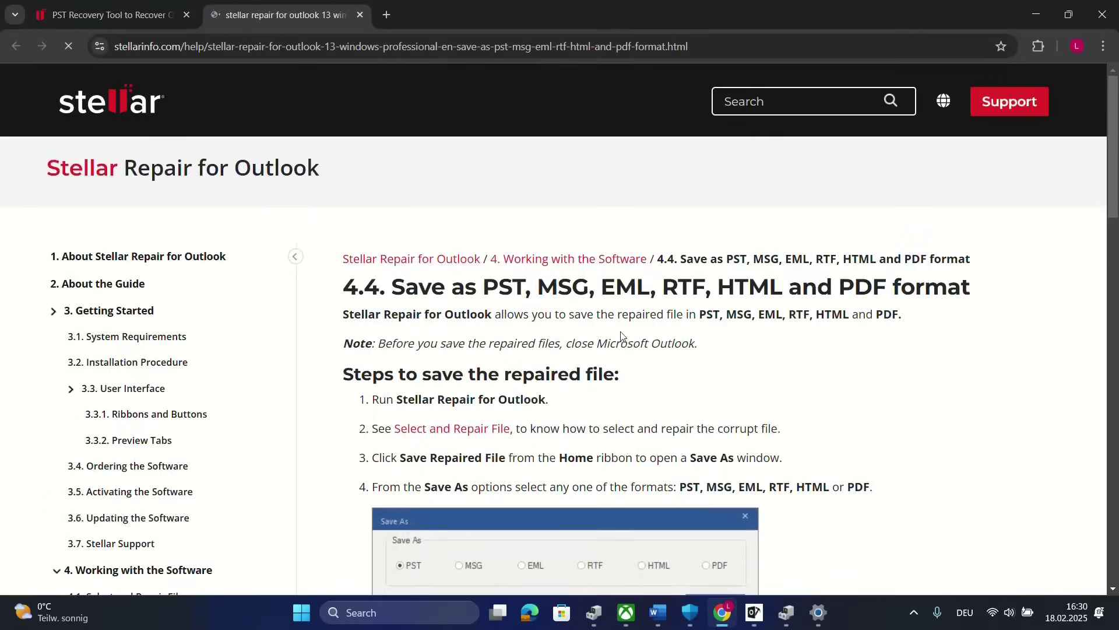
{"action": "scroll", "coordinate": [621, 337], "scroll_direction": "down", "scroll_amount": 20}
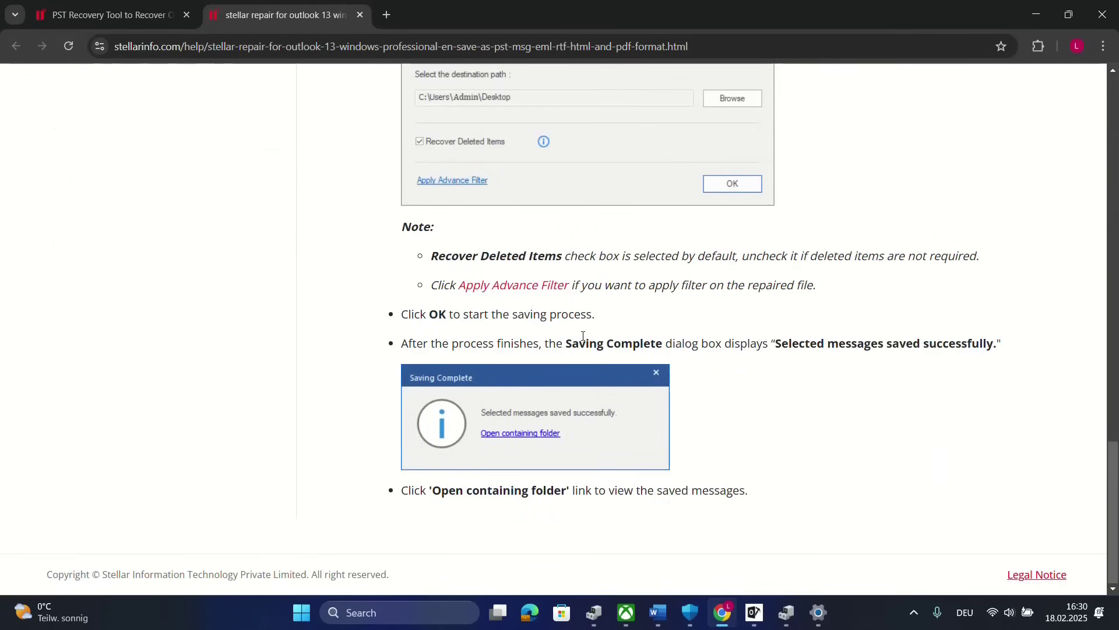
{"action": "scroll", "coordinate": [583, 336], "scroll_direction": "up", "scroll_amount": 20}
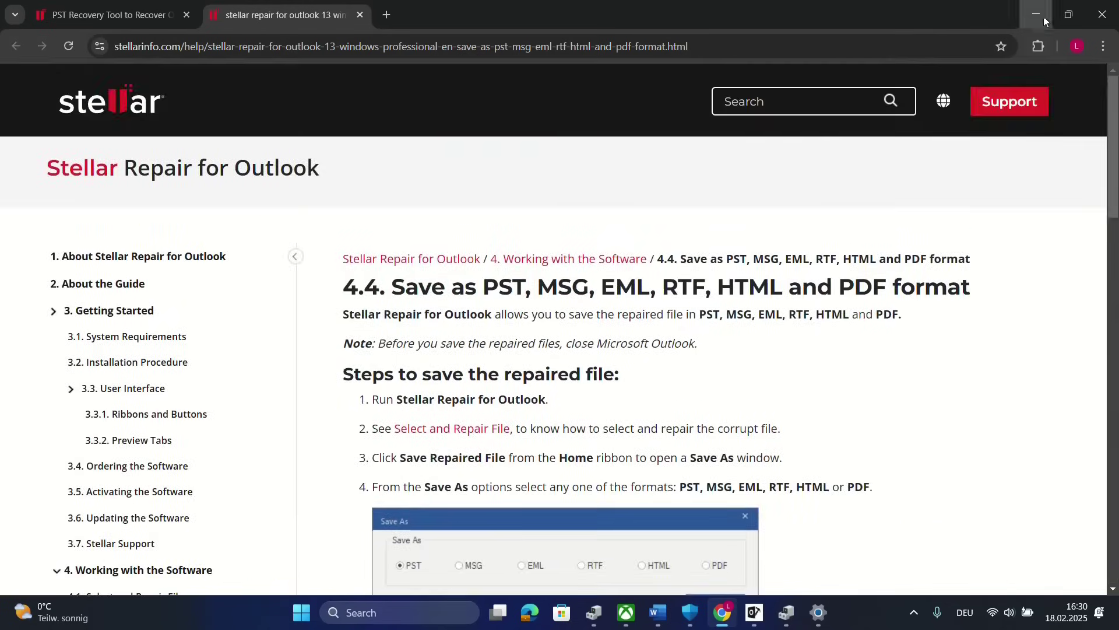
{"action": "left_click", "coordinate": [1044, 22]}
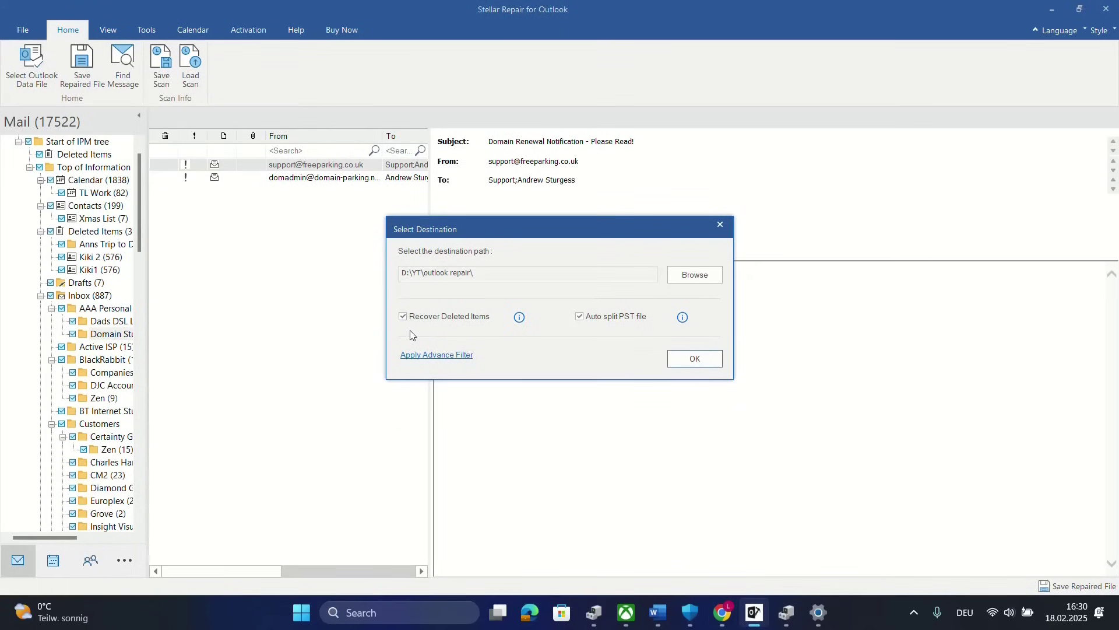
Step: Turn off Recover Deleted Items and start saving the PST to D:\YT\outlook repair\
{"action": "left_click", "coordinate": [444, 323]}
{"action": "left_click", "coordinate": [684, 359]}
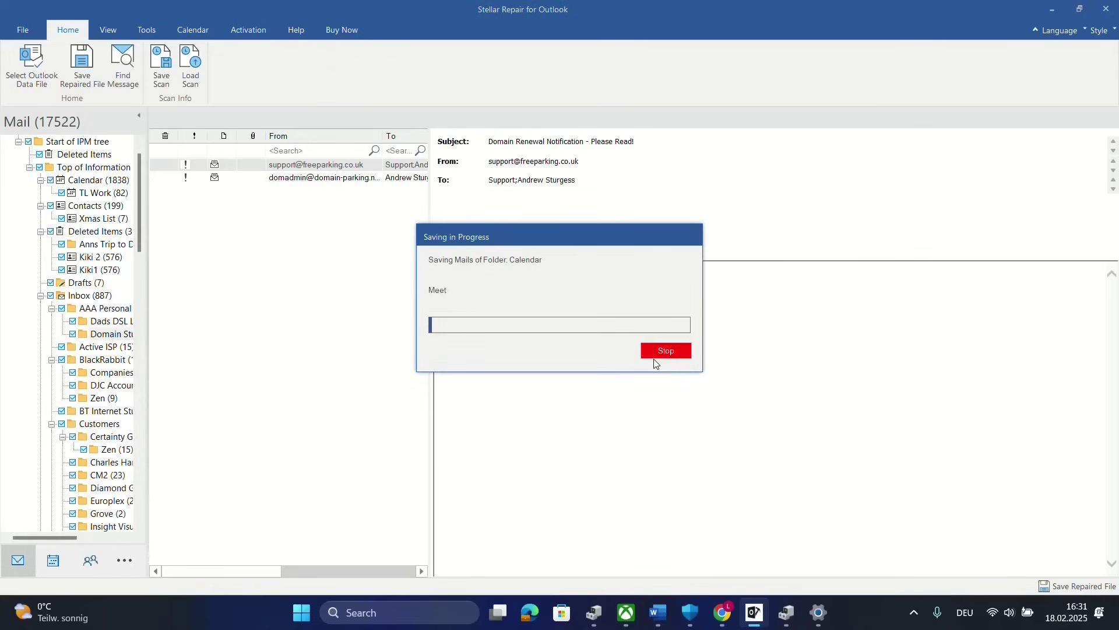